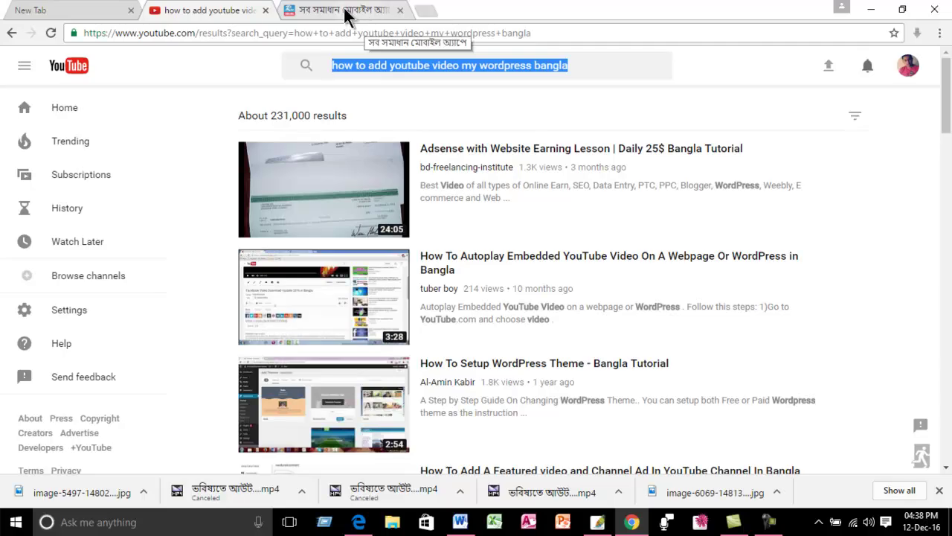
Open the site salmanshahonline.com in a new browser tab.
{"action": "left_click", "coordinate": [346, 10]}
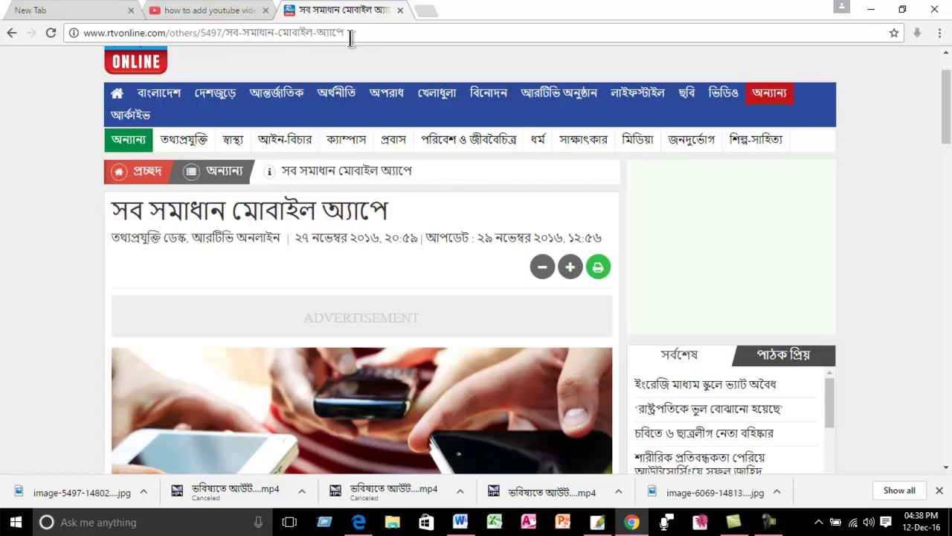
{"action": "left_click", "coordinate": [433, 15]}
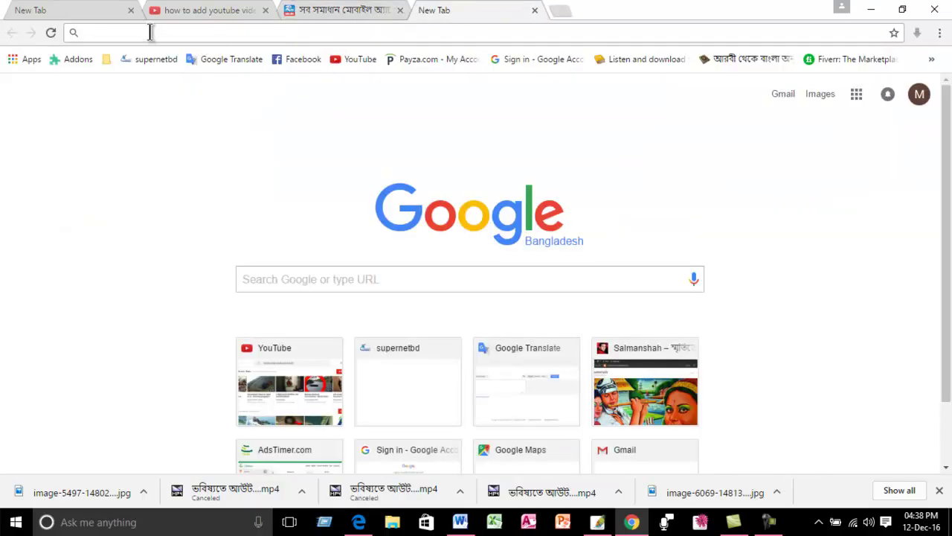
{"action": "type", "text": "s"}
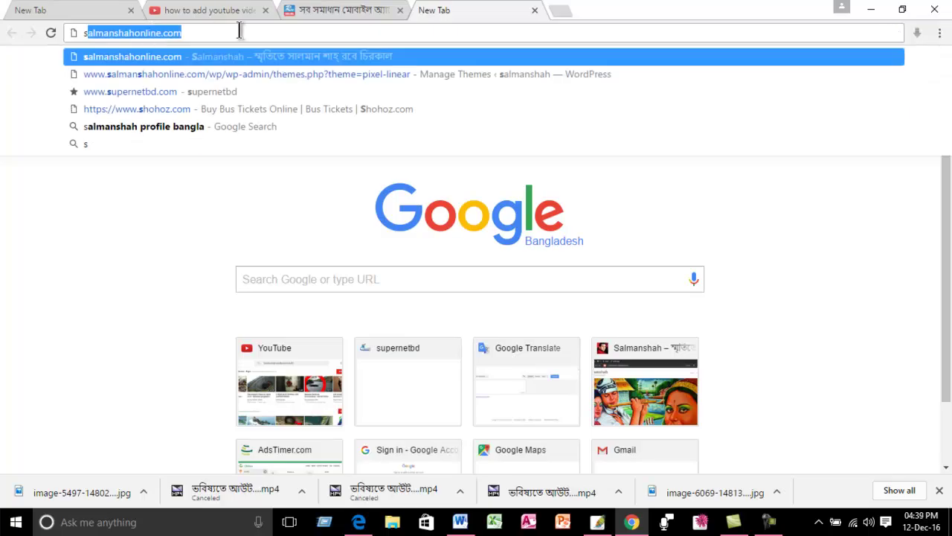
{"action": "key", "text": "Return"}
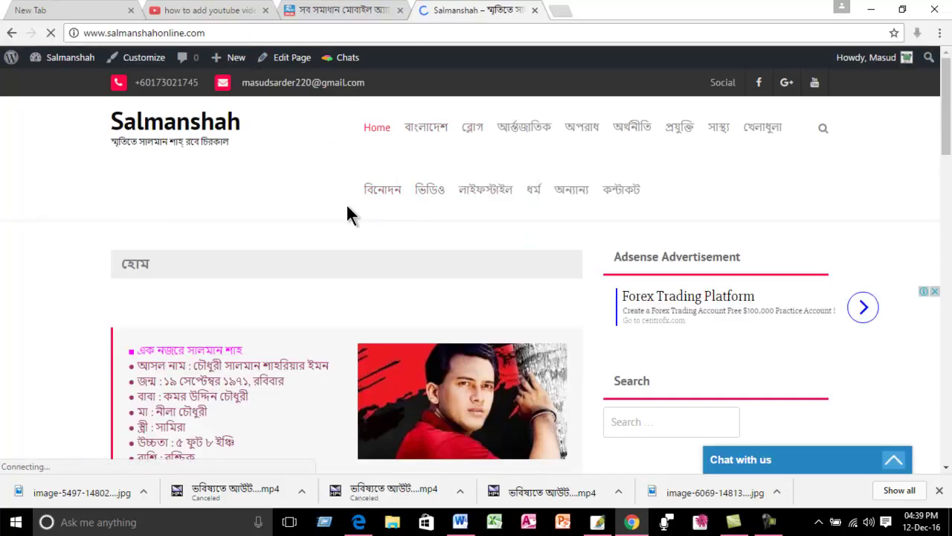
Log out of the WordPress site through the Meta section of its home page.
{"action": "scroll", "coordinate": [350, 214], "scroll_direction": "down", "scroll_amount": 1}
{"action": "scroll", "coordinate": [346, 215], "scroll_direction": "down", "scroll_amount": 20}
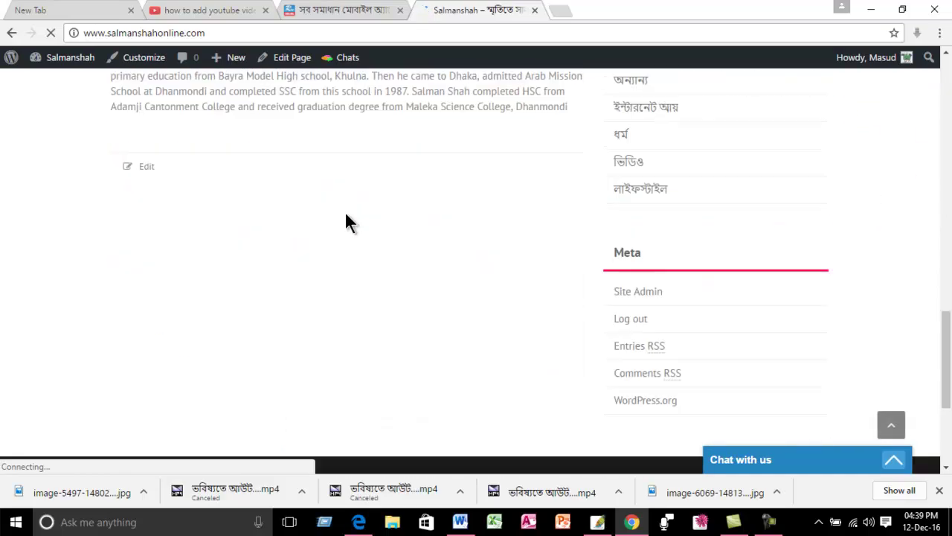
{"action": "scroll", "coordinate": [498, 208], "scroll_direction": "up", "scroll_amount": 3}
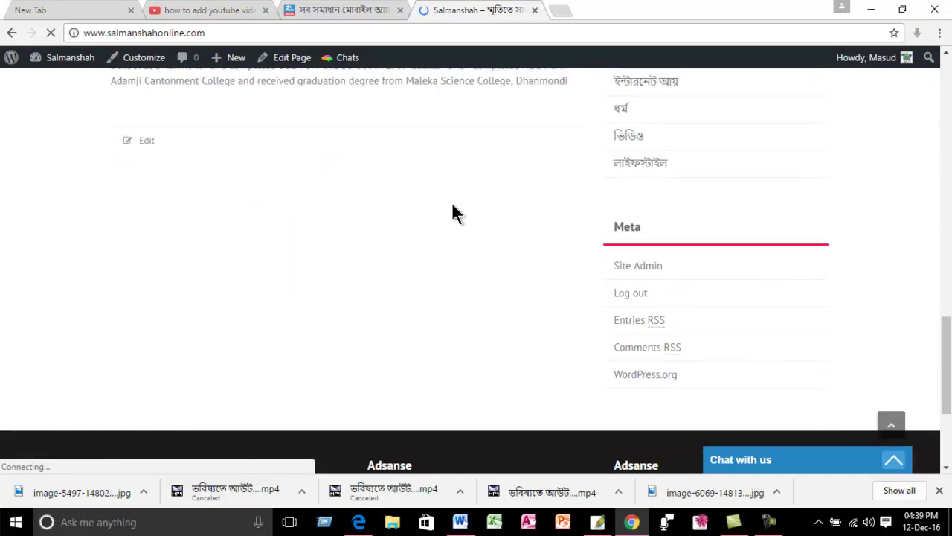
{"action": "scroll", "coordinate": [413, 210], "scroll_direction": "down", "scroll_amount": 2}
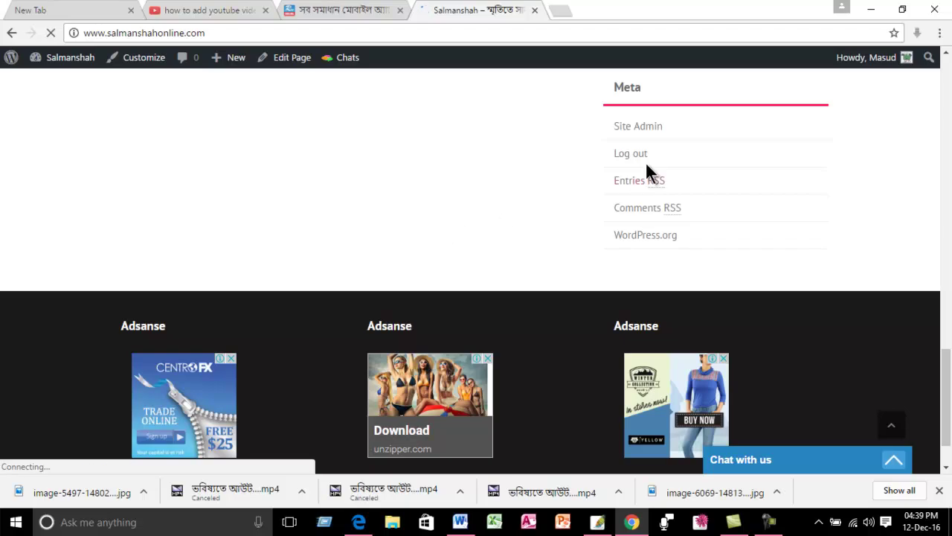
{"action": "left_click", "coordinate": [624, 156]}
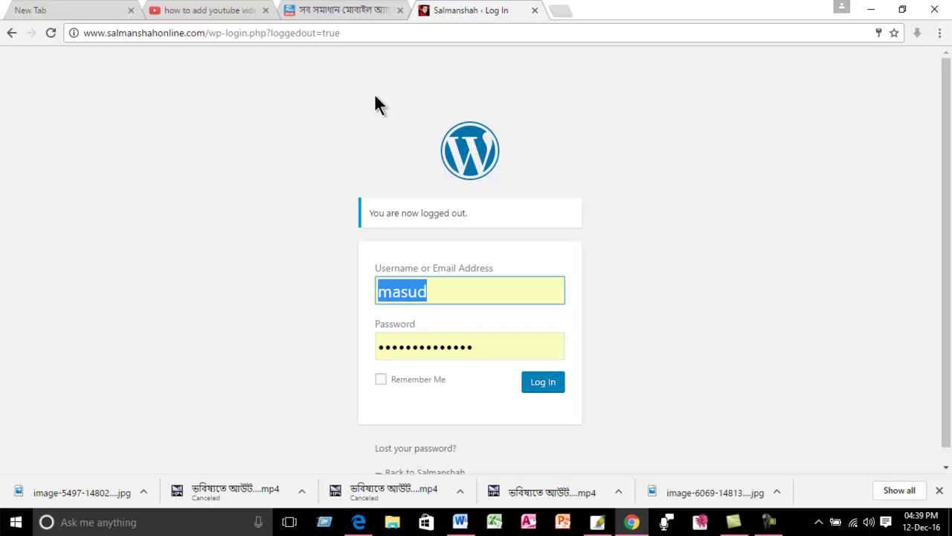
Log back in to the WordPress dashboard with the saved username and password.
{"action": "left_click", "coordinate": [458, 296]}
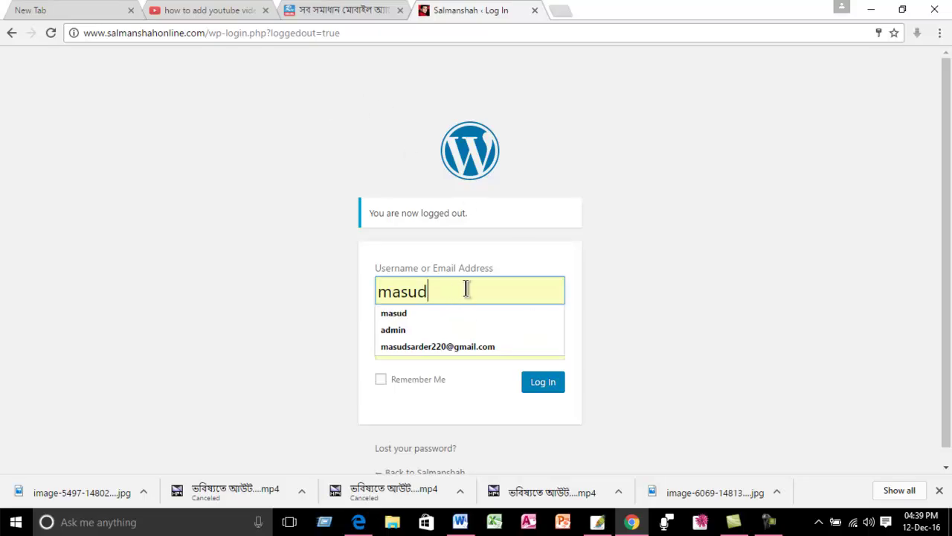
{"action": "left_click", "coordinate": [294, 282]}
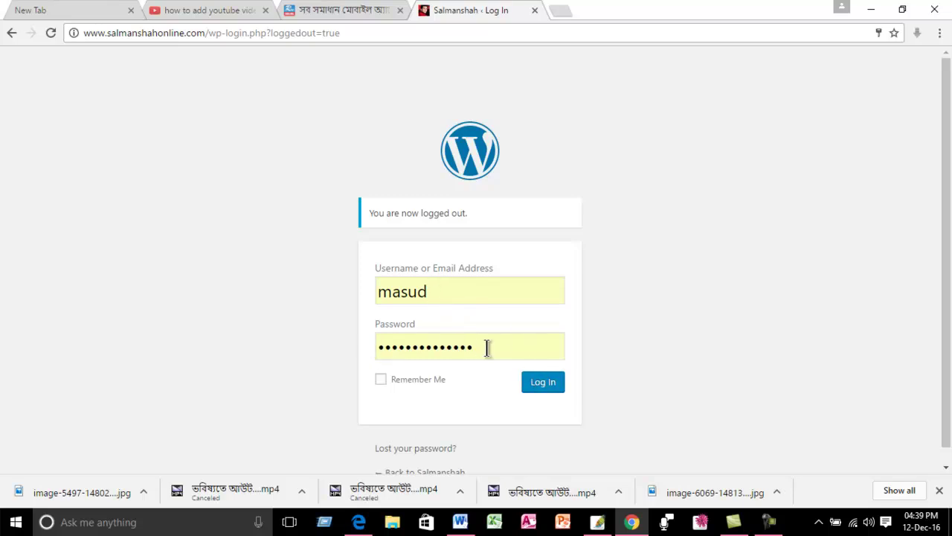
{"action": "left_click", "coordinate": [542, 385]}
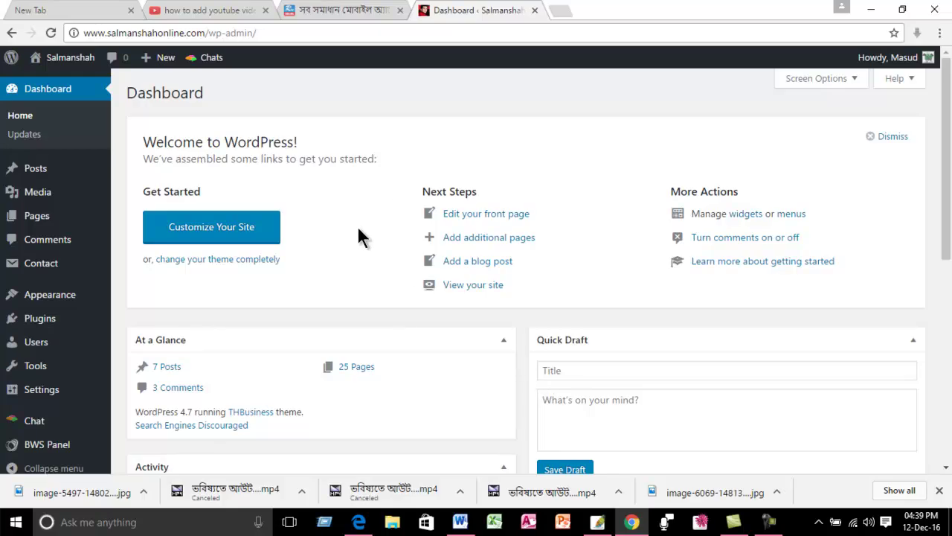
Start a new post from the WordPress dashboard.
{"action": "mouse_move", "coordinate": [159, 60]}
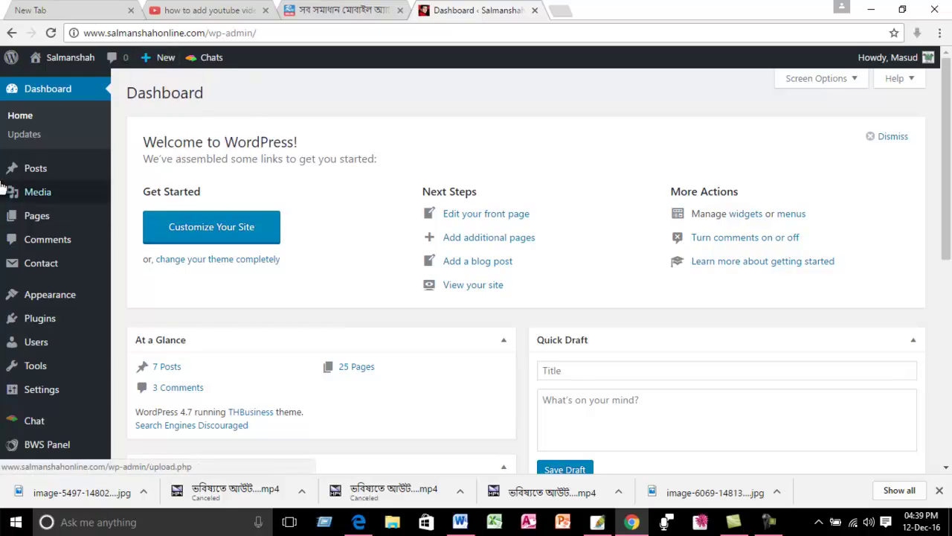
{"action": "mouse_move", "coordinate": [27, 171]}
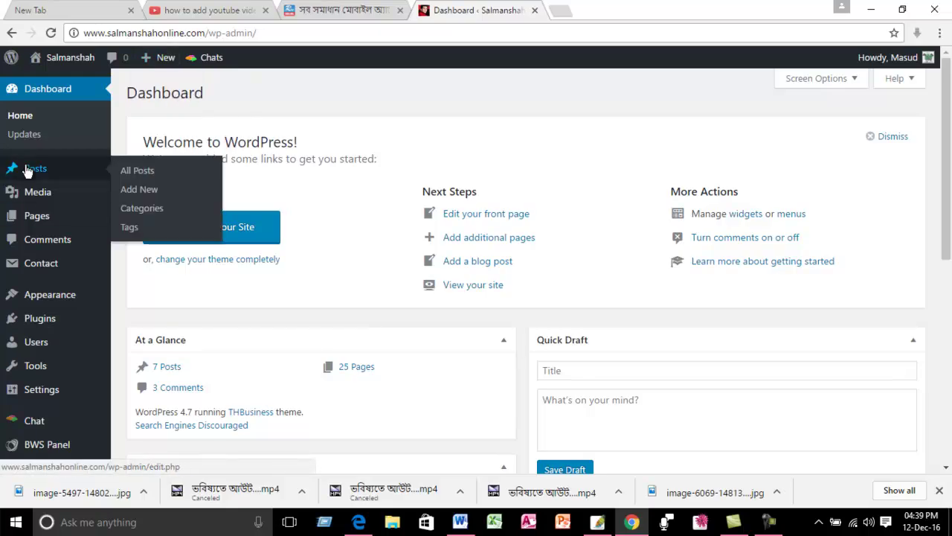
{"action": "left_click", "coordinate": [134, 191]}
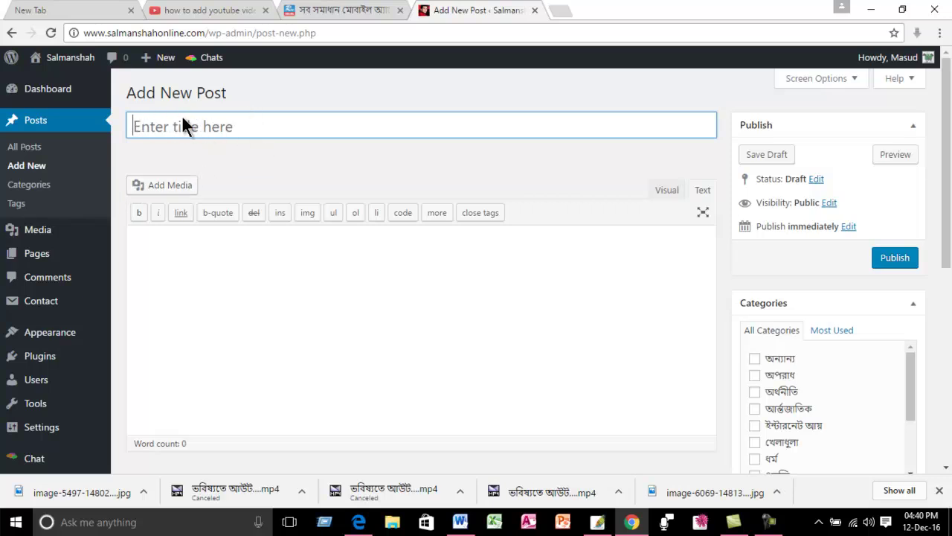
Copy the headline "সব সমাধান মোবাইল অ্যাপে" from the rtvonline.com article and paste it as the new post's title.
{"action": "left_click", "coordinate": [336, 9]}
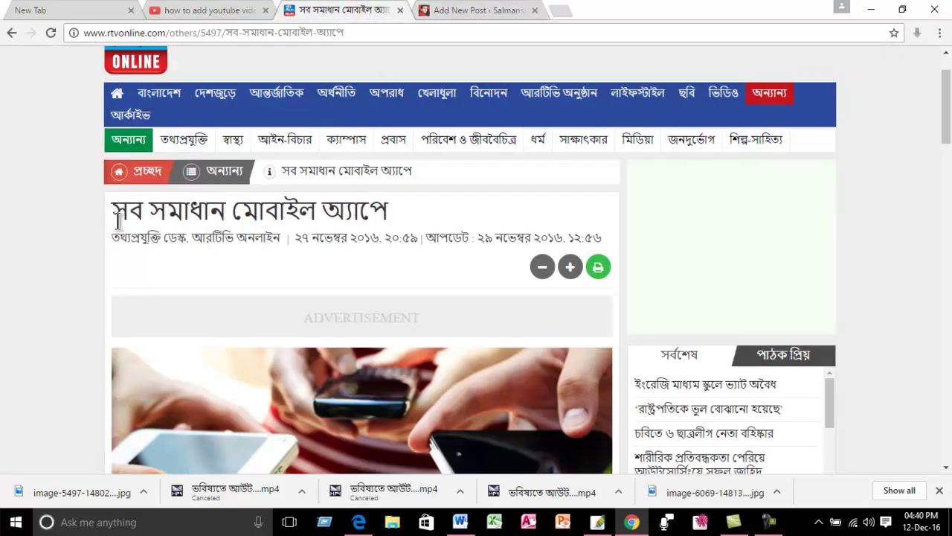
{"action": "left_click_drag", "start_coordinate": [119, 211], "coordinate": [415, 212]}
{"action": "key", "text": "ctrl+c"}
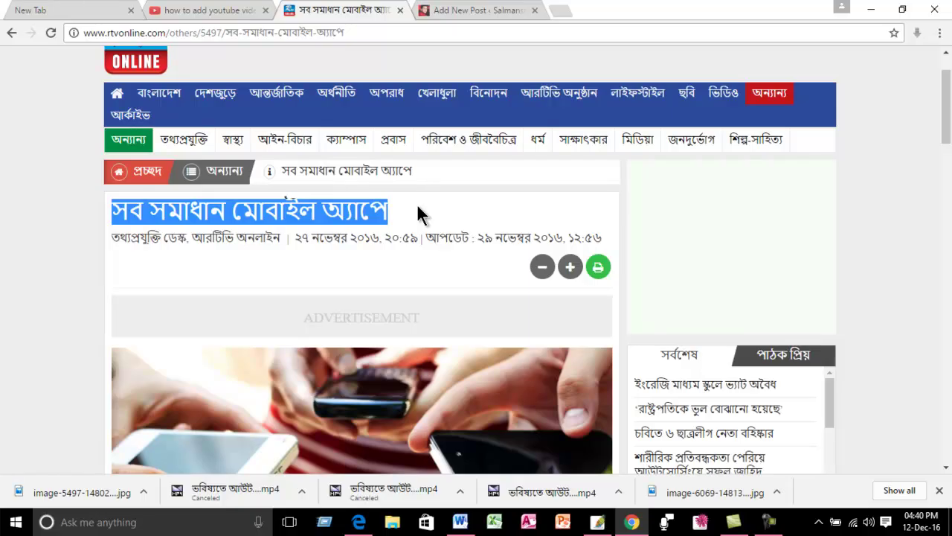
{"action": "left_click", "coordinate": [439, 10]}
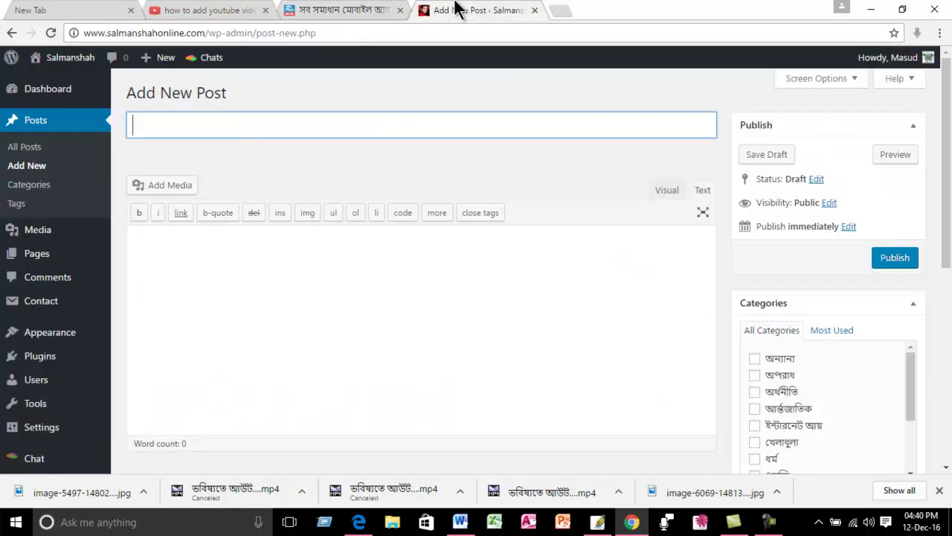
{"action": "left_click", "coordinate": [165, 125]}
{"action": "key", "text": "ctrl+v"}
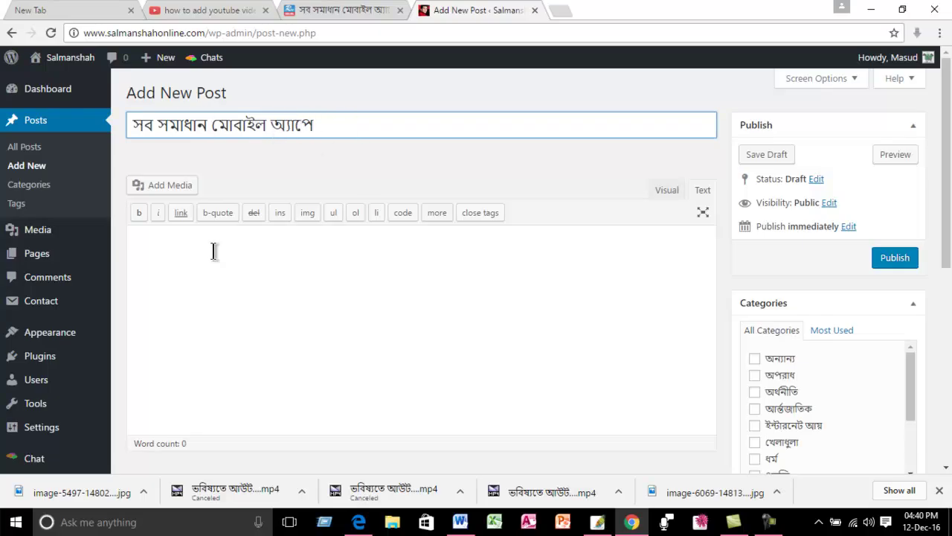
{"action": "left_click", "coordinate": [178, 255]}
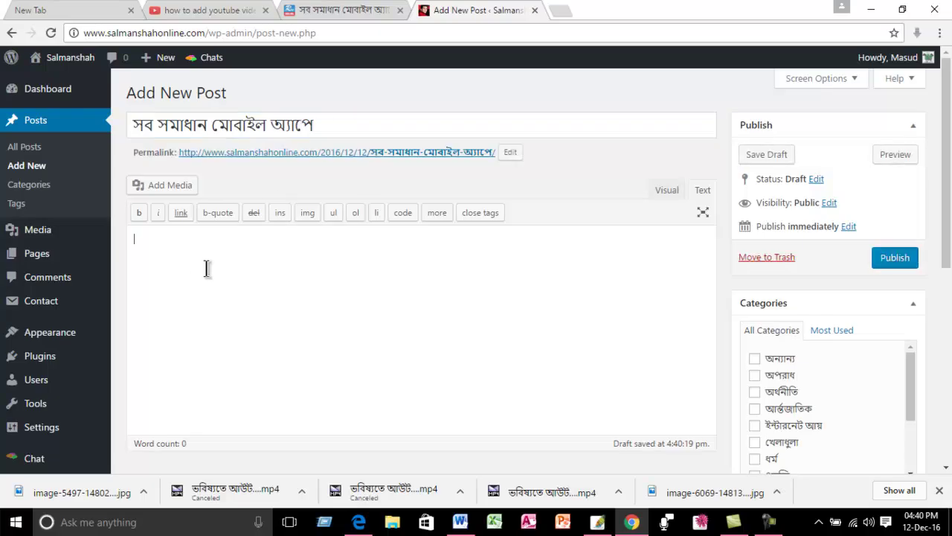
{"action": "left_click", "coordinate": [667, 190]}
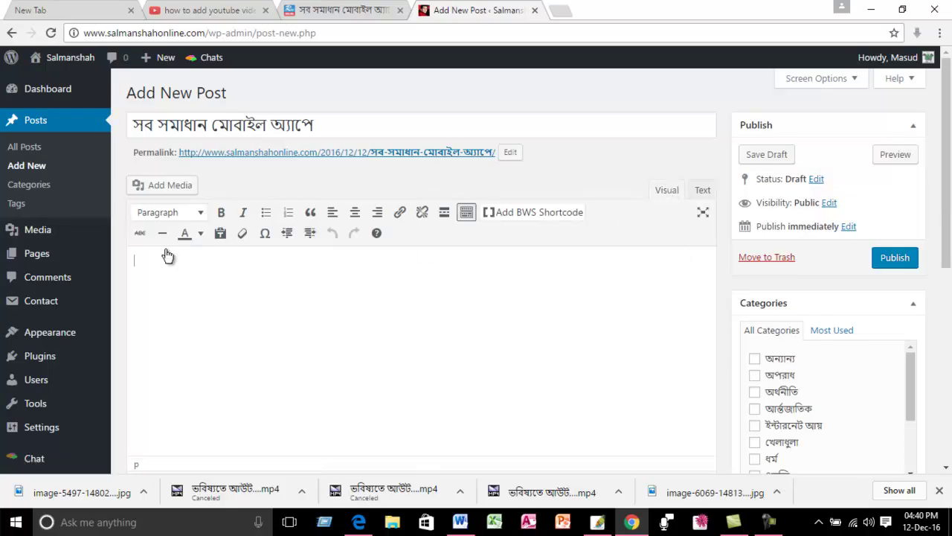
{"action": "left_click", "coordinate": [158, 190]}
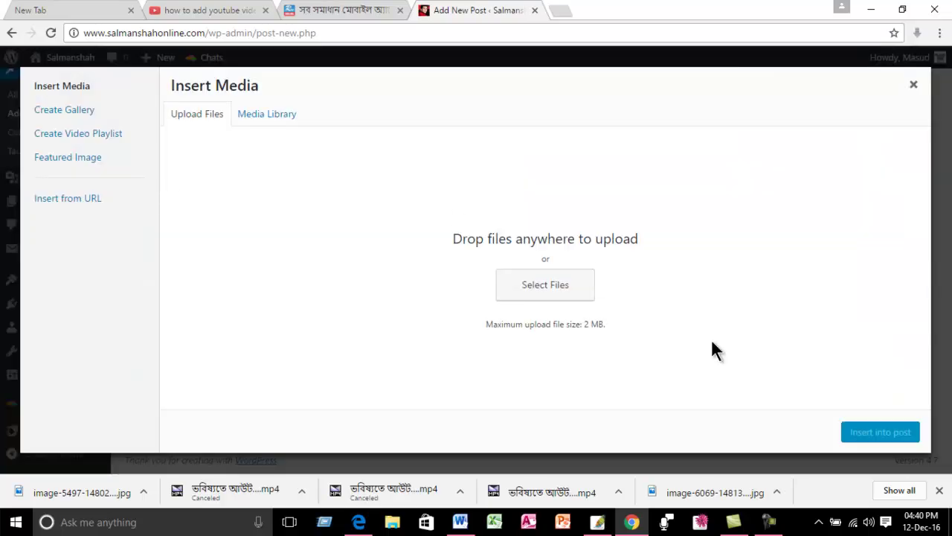
{"action": "left_click", "coordinate": [524, 284]}
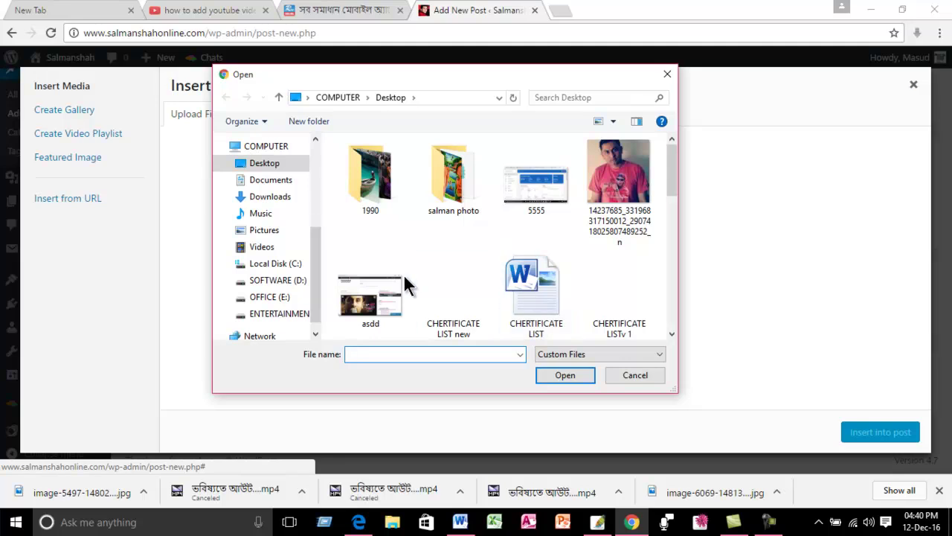
{"action": "left_click_drag", "start_coordinate": [671, 181], "coordinate": [668, 263]}
{"action": "left_click", "coordinate": [617, 164]}
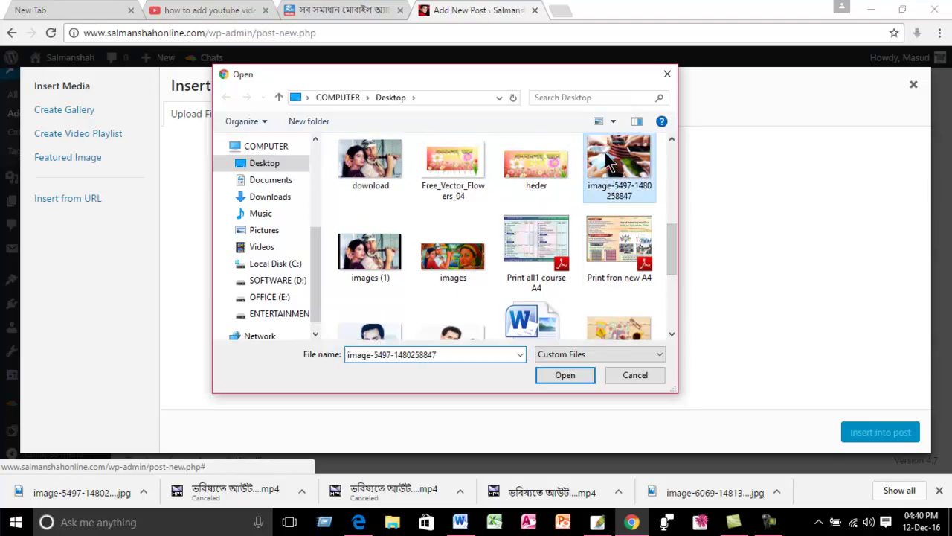
{"action": "left_click", "coordinate": [568, 376]}
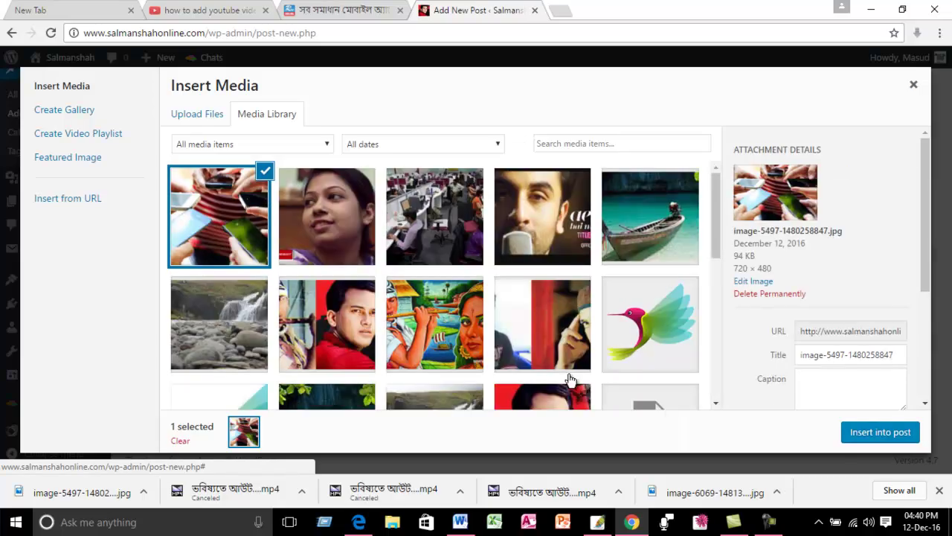
{"action": "left_click", "coordinate": [872, 434]}
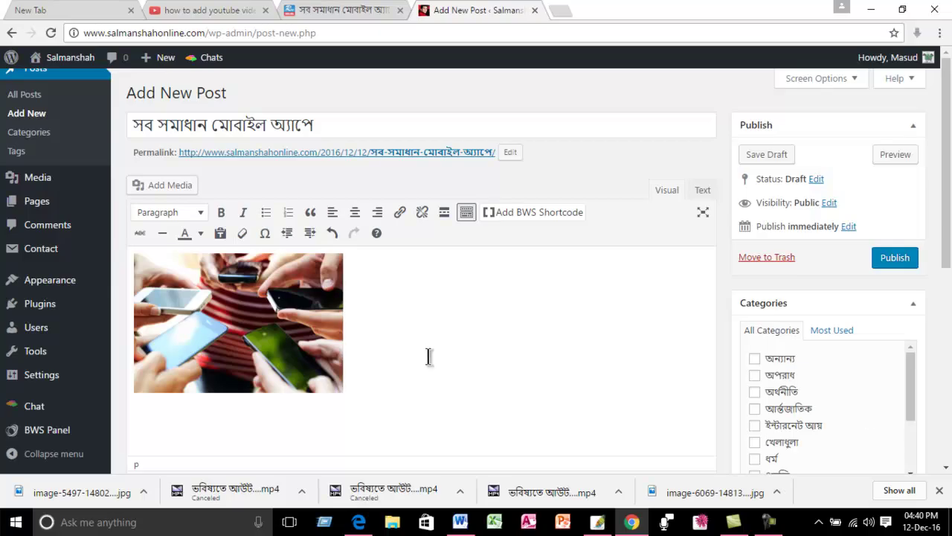
Centre the inserted image in the post body and enlarge it to about two-thirds of the editor's width.
{"action": "scroll", "coordinate": [310, 294], "scroll_direction": "down", "scroll_amount": 1}
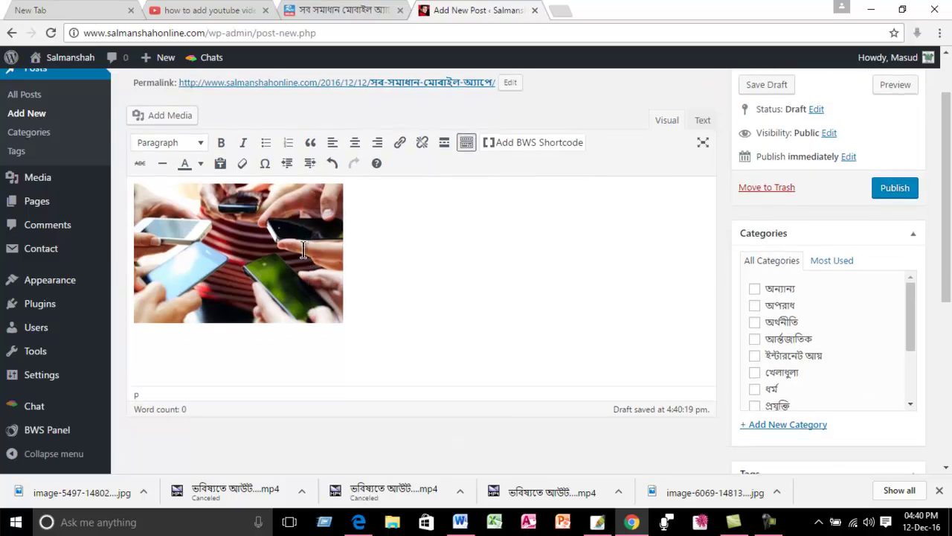
{"action": "left_click", "coordinate": [355, 142]}
{"action": "left_click", "coordinate": [451, 287]}
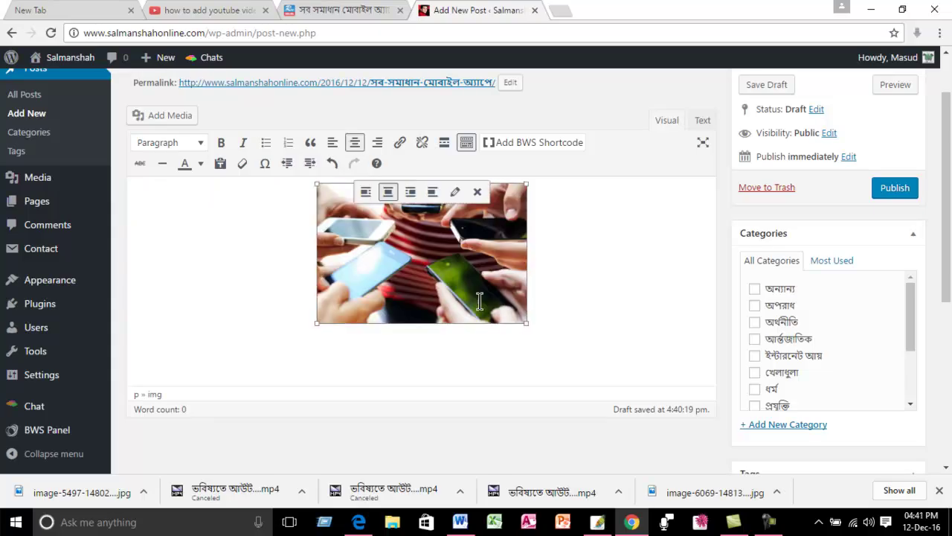
{"action": "left_click_drag", "start_coordinate": [526, 324], "coordinate": [657, 389]}
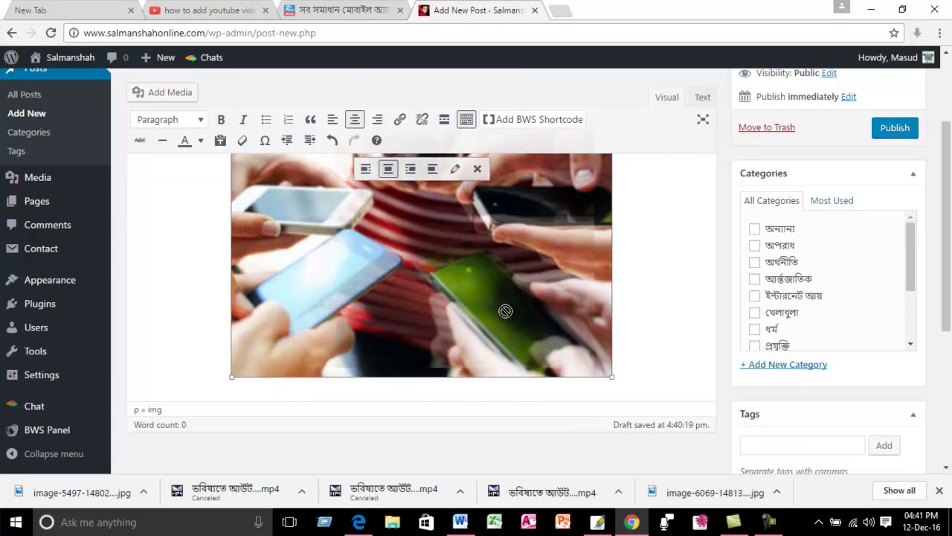
{"action": "left_click", "coordinate": [625, 373]}
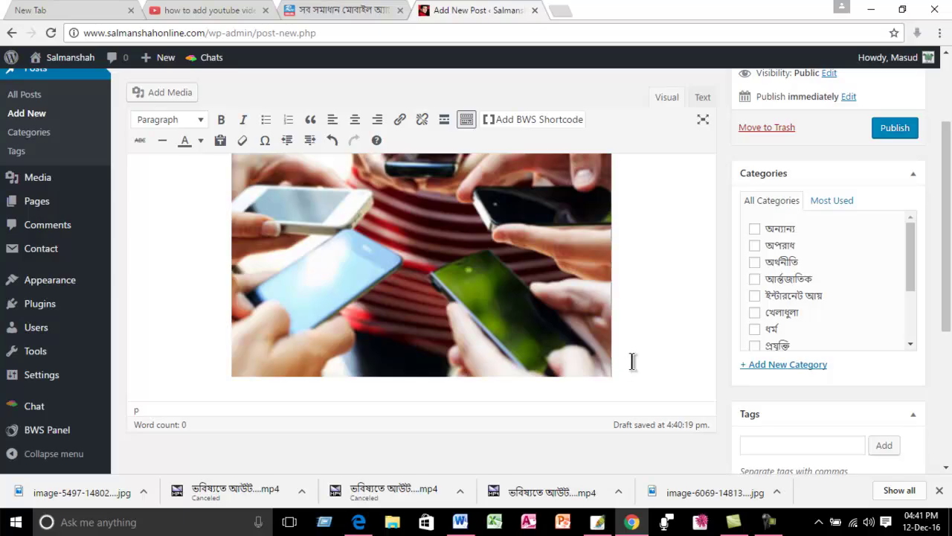
Copy the rtvonline.com article's body paragraphs through the one on game and newspaper apps, and paste them on a new line below the image.
{"action": "key", "text": "Return"}
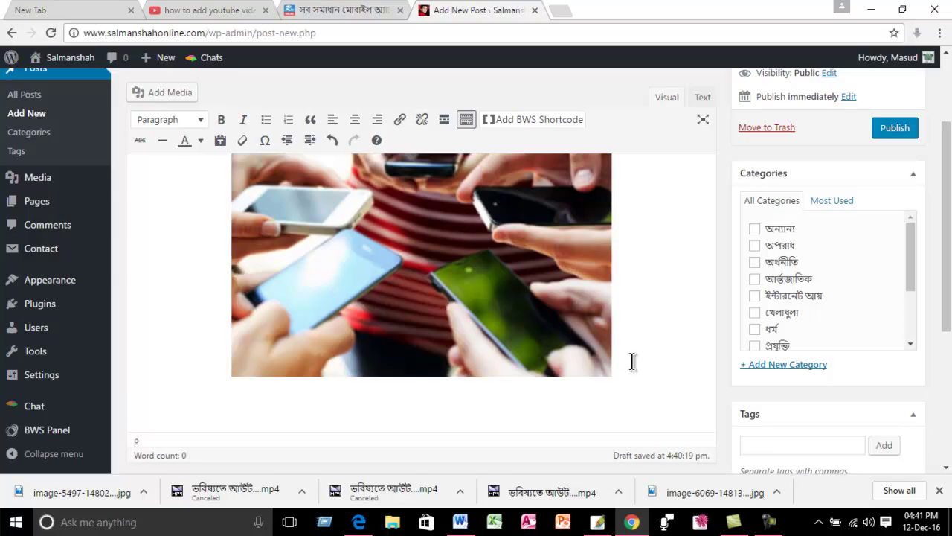
{"action": "left_click", "coordinate": [335, 9]}
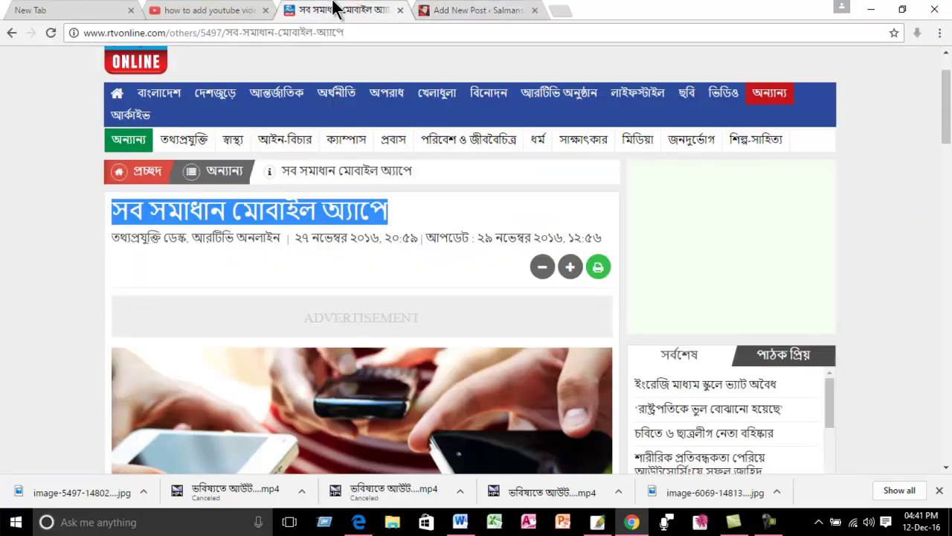
{"action": "scroll", "coordinate": [252, 285], "scroll_direction": "down", "scroll_amount": 8}
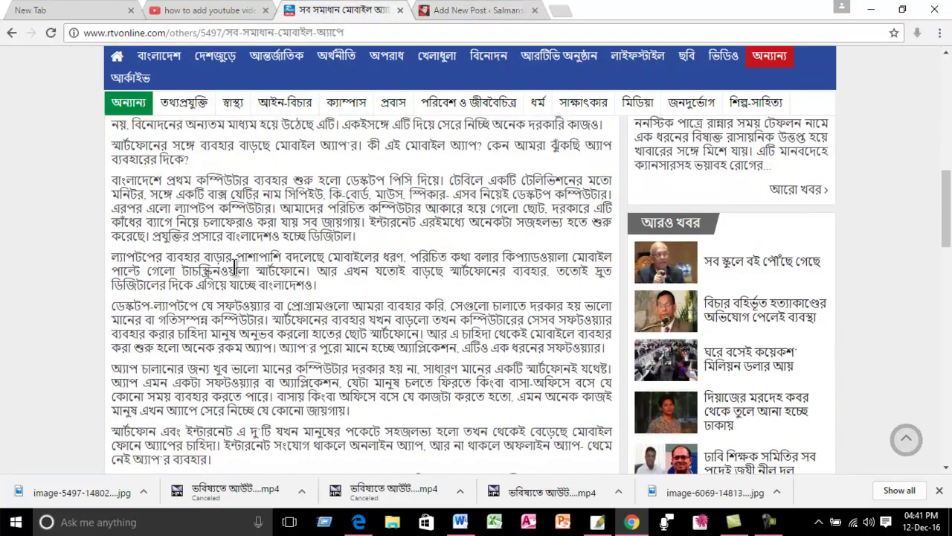
{"action": "scroll", "coordinate": [234, 265], "scroll_direction": "up", "scroll_amount": 2}
{"action": "left_click_drag", "start_coordinate": [114, 207], "coordinate": [442, 268]}
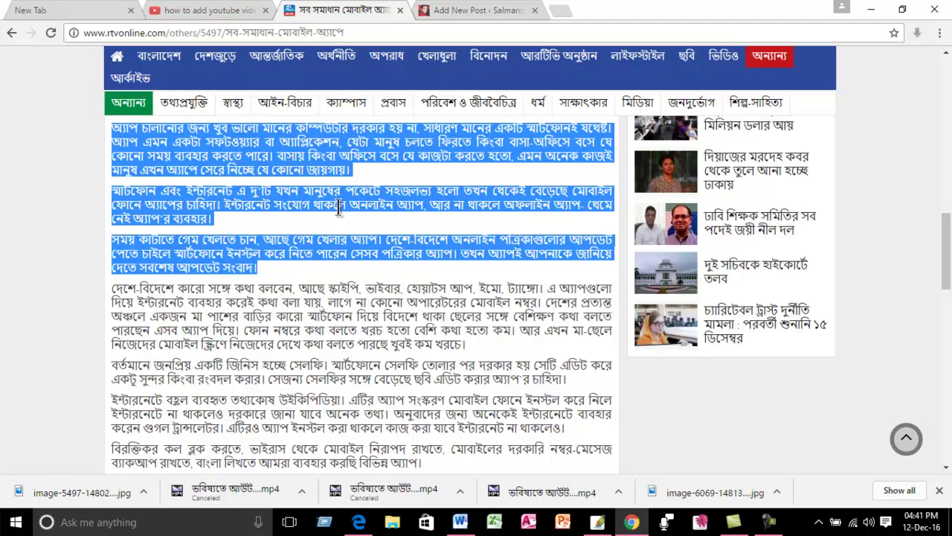
{"action": "left_click", "coordinate": [464, 12]}
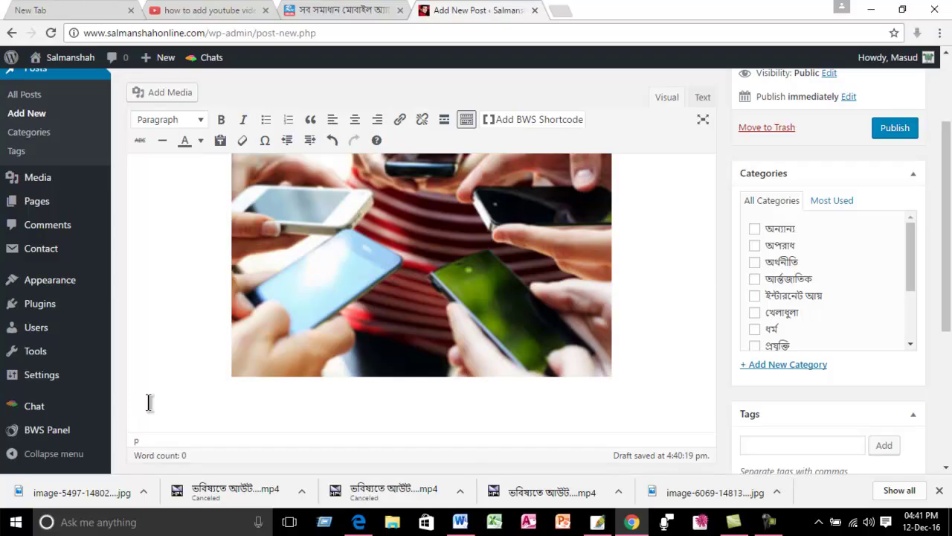
{"action": "key", "text": "ctrl+v"}
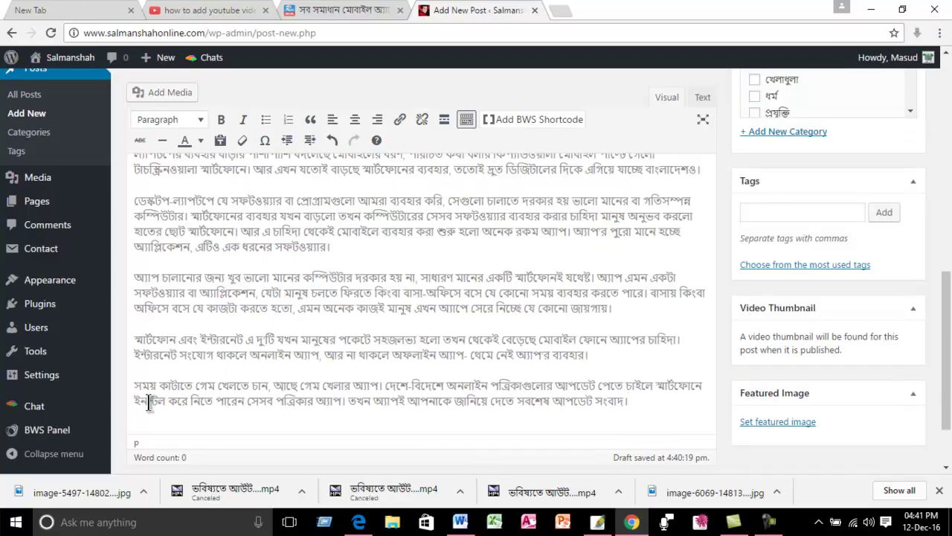
Review the post's title, image and pasted text, and add an empty line after the last paragraph.
{"action": "scroll", "coordinate": [149, 402], "scroll_direction": "up", "scroll_amount": 10}
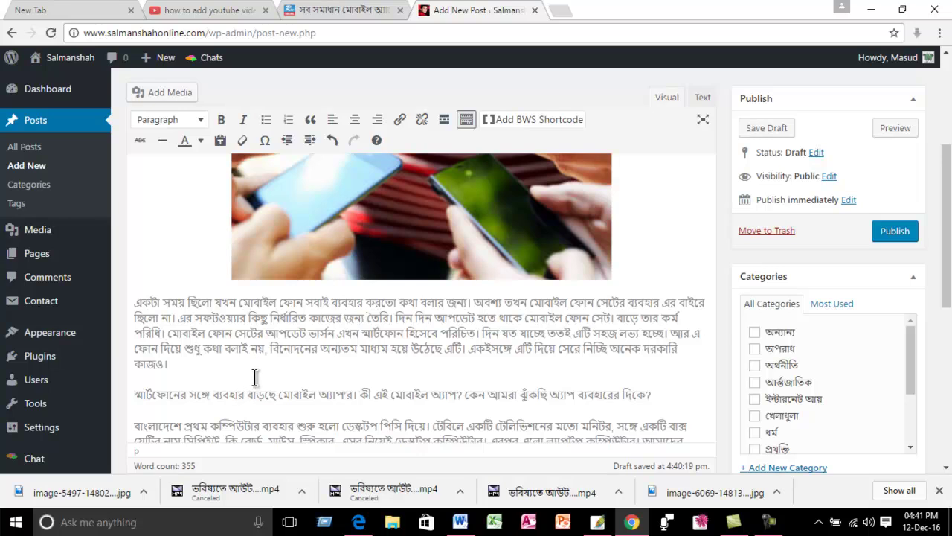
{"action": "scroll", "coordinate": [283, 364], "scroll_direction": "down", "scroll_amount": 5}
{"action": "scroll", "coordinate": [342, 368], "scroll_direction": "up", "scroll_amount": 5}
{"action": "scroll", "coordinate": [347, 369], "scroll_direction": "up", "scroll_amount": 3}
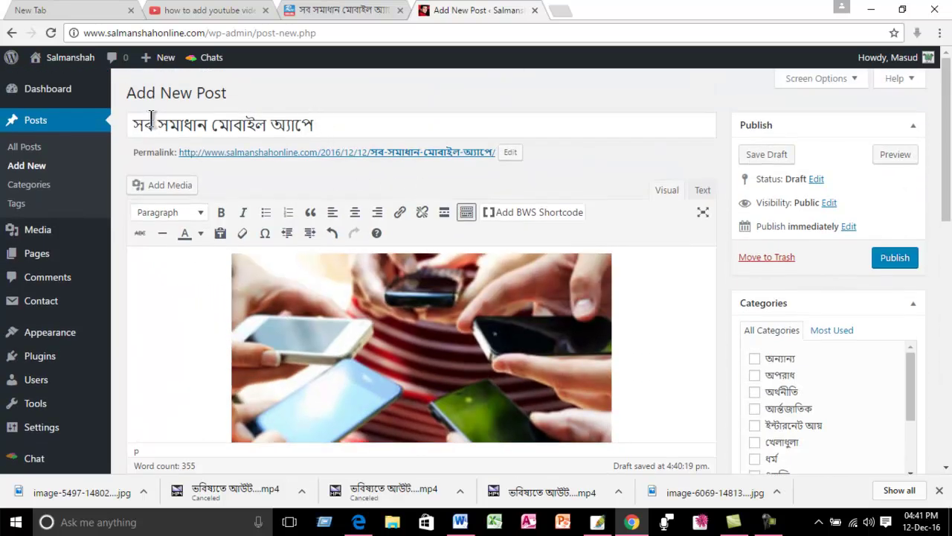
{"action": "scroll", "coordinate": [312, 298], "scroll_direction": "down", "scroll_amount": 2}
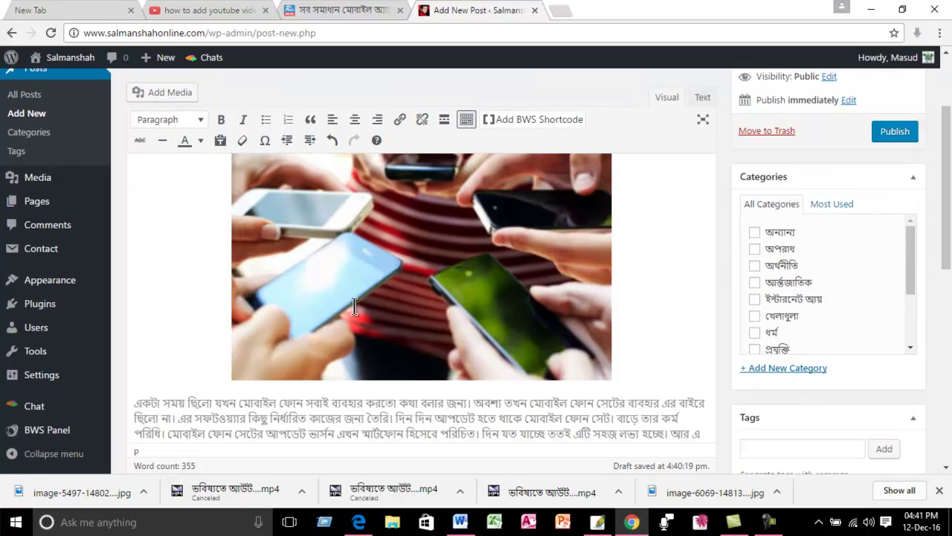
{"action": "scroll", "coordinate": [362, 334], "scroll_direction": "down", "scroll_amount": 2}
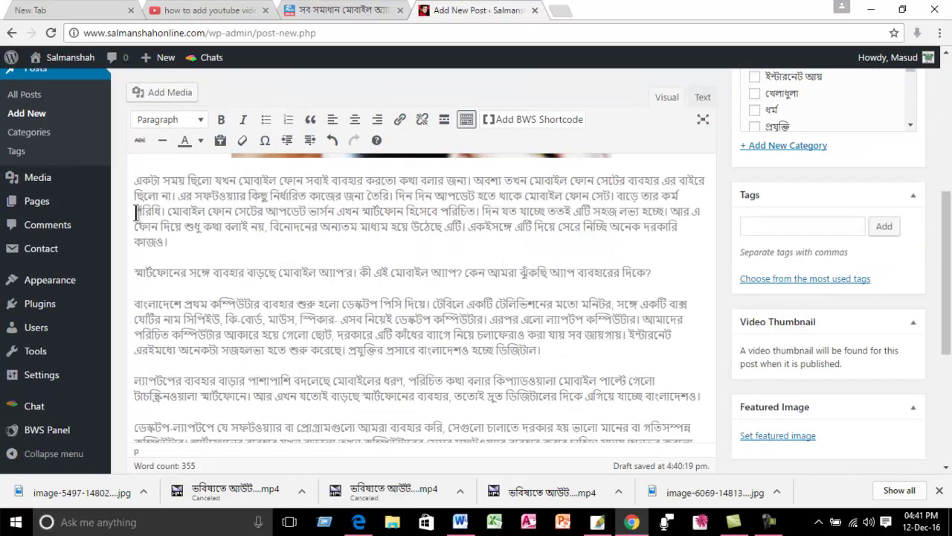
{"action": "scroll", "coordinate": [272, 244], "scroll_direction": "down", "scroll_amount": 5}
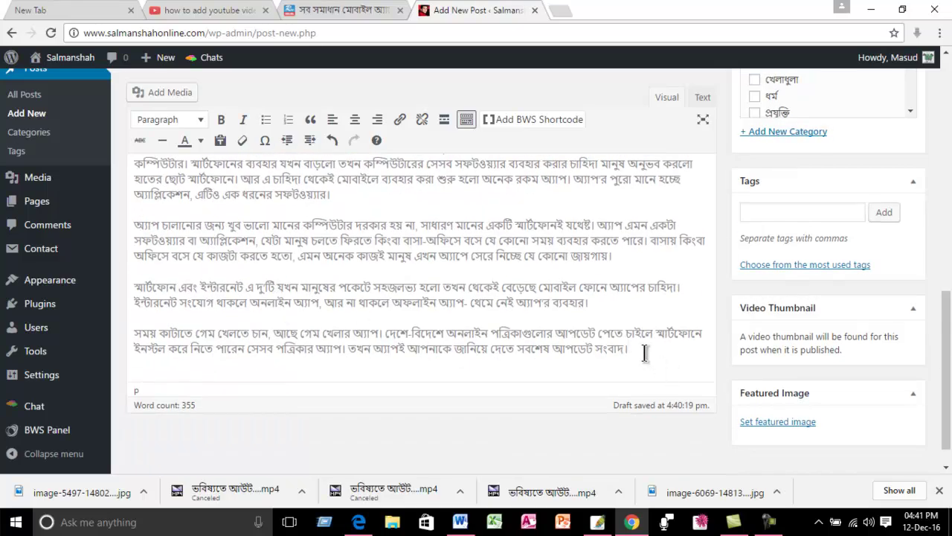
{"action": "key", "text": "Return"}
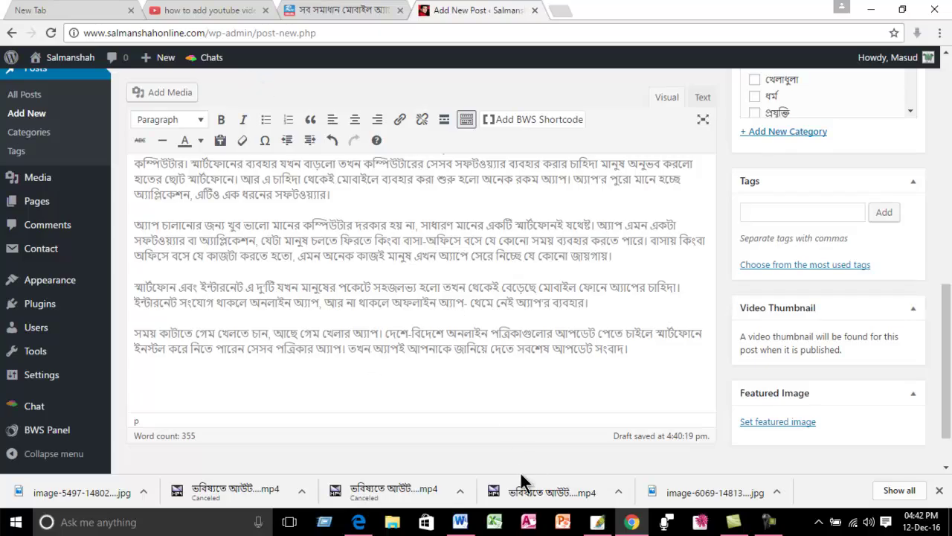
Switch to Edge, copy the address of the YouTube video "How To Autoplay Embedded YouTube Video On A Webpage Or WordPress in Bangla", and return to the post.
{"action": "left_click", "coordinate": [359, 523]}
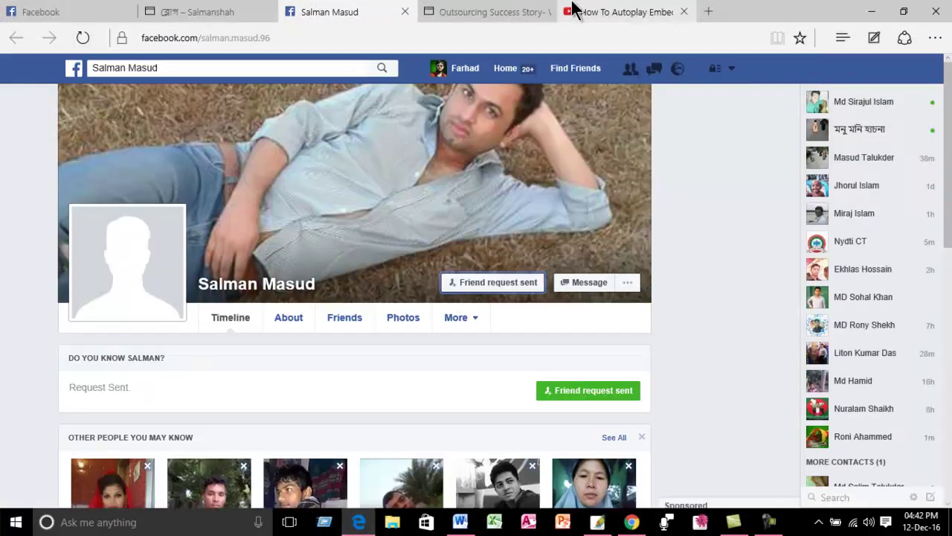
{"action": "left_click", "coordinate": [572, 12]}
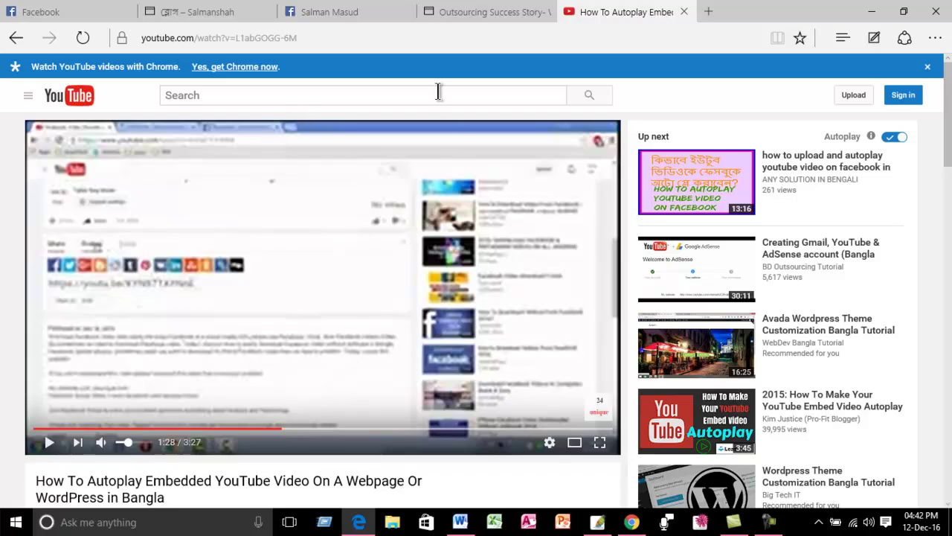
{"action": "left_click", "coordinate": [324, 37]}
{"action": "key", "text": "ctrl+c"}
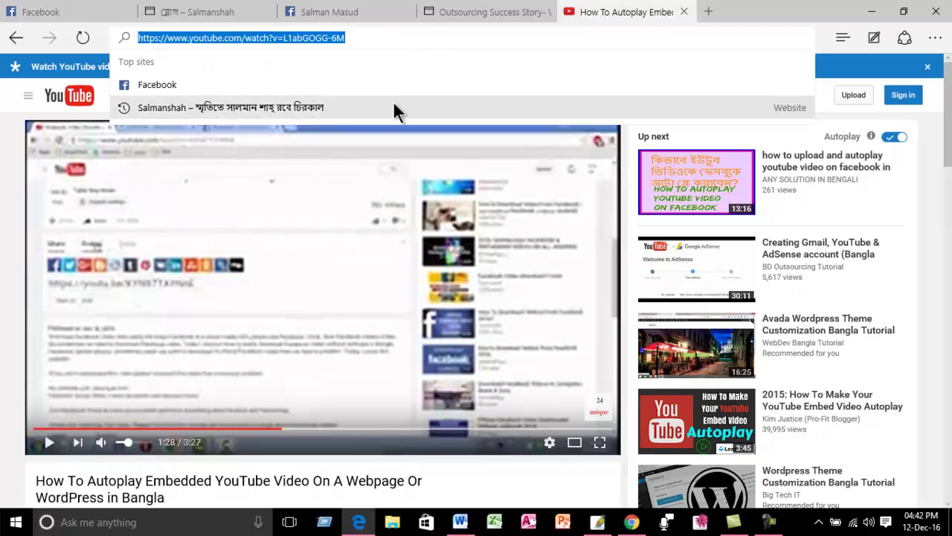
{"action": "left_click", "coordinate": [873, 12]}
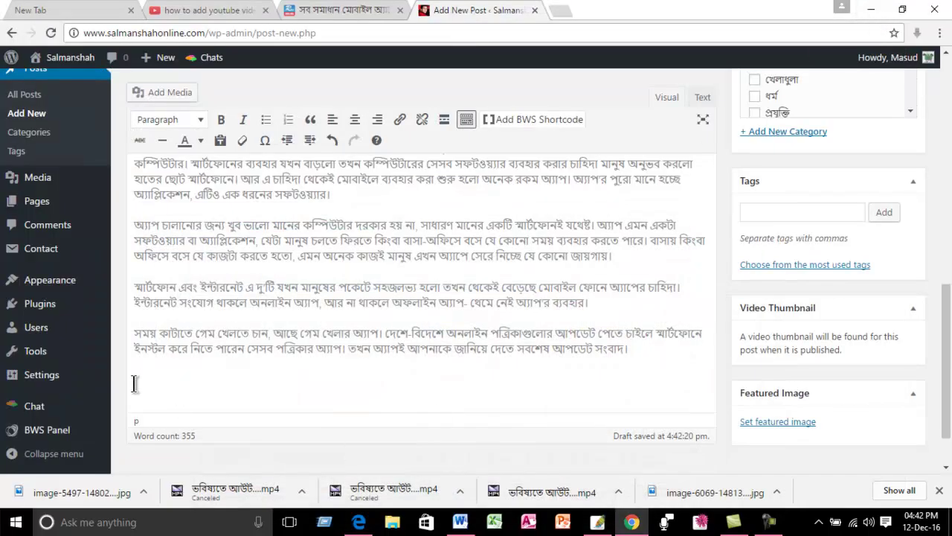
Switch the post body to text editing, and try pasting the video address after the final &nbsp; before undoing the paste.
{"action": "left_click", "coordinate": [703, 98]}
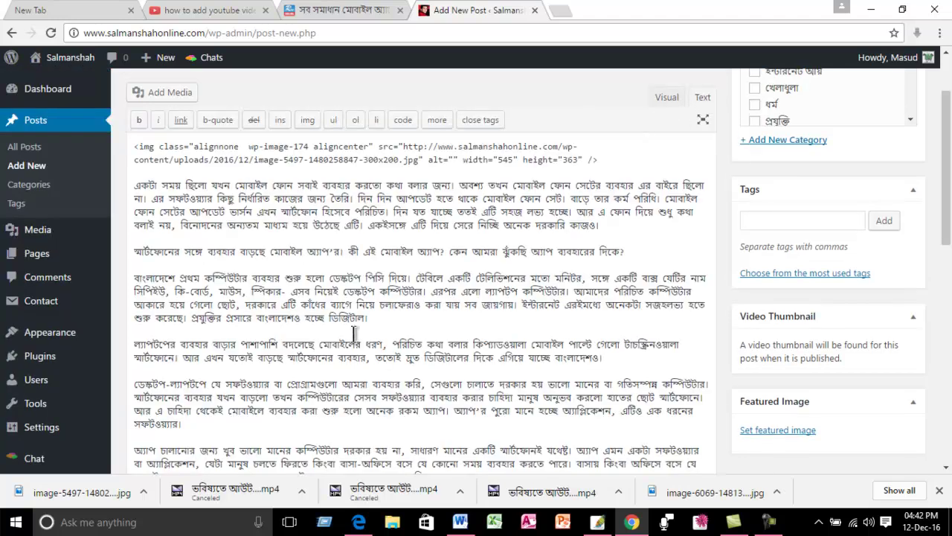
{"action": "scroll", "coordinate": [355, 335], "scroll_direction": "down", "scroll_amount": 5}
{"action": "left_click", "coordinate": [215, 326]}
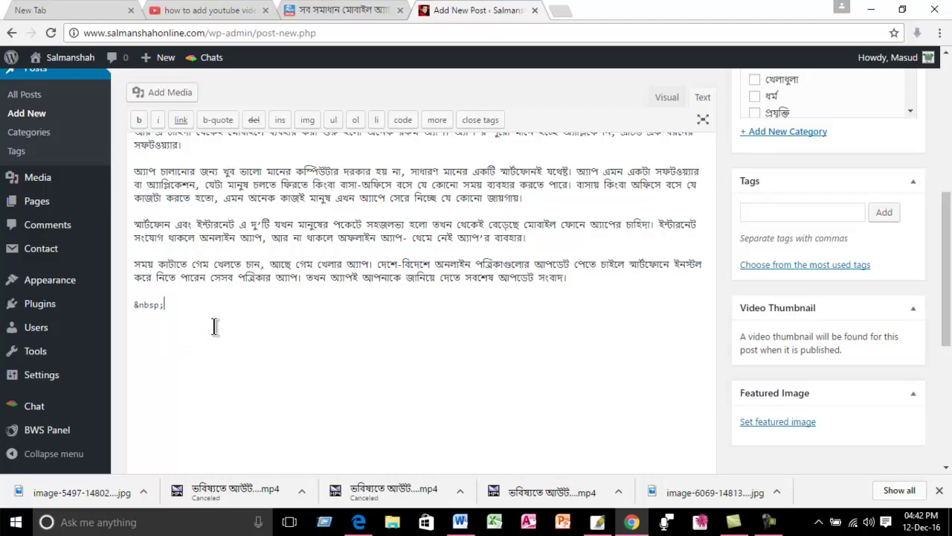
{"action": "key", "text": "ctrl+v"}
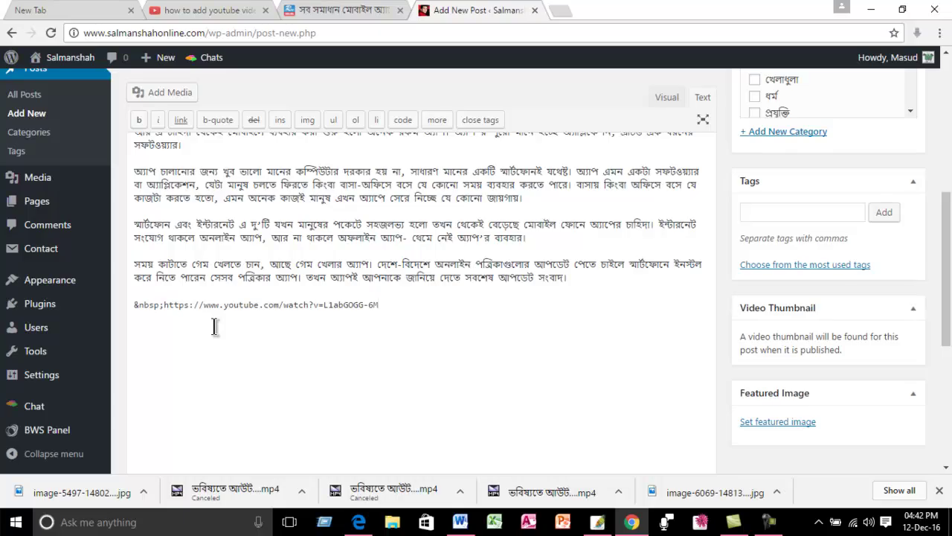
{"action": "key", "text": "ctrl+z"}
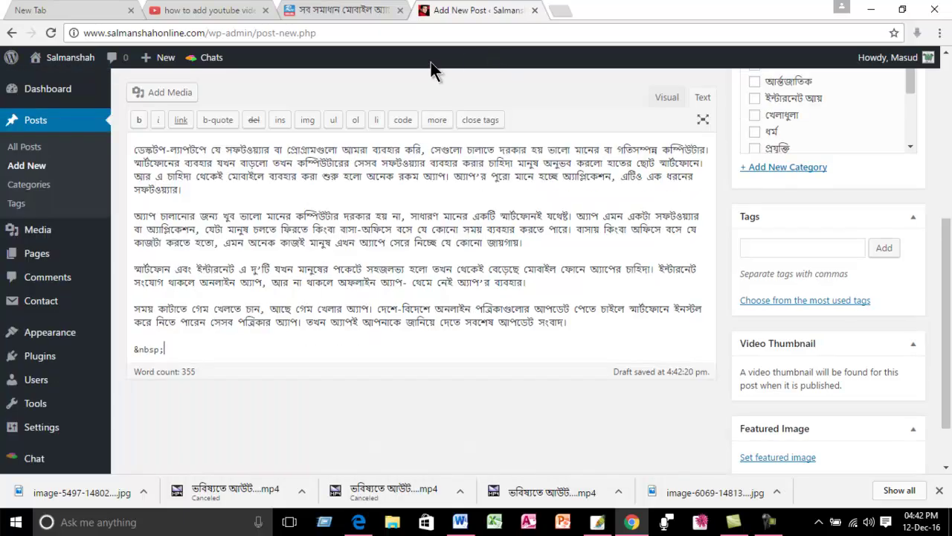
Return to the YouTube video in Edge and open its sharing options.
{"action": "left_click", "coordinate": [359, 522]}
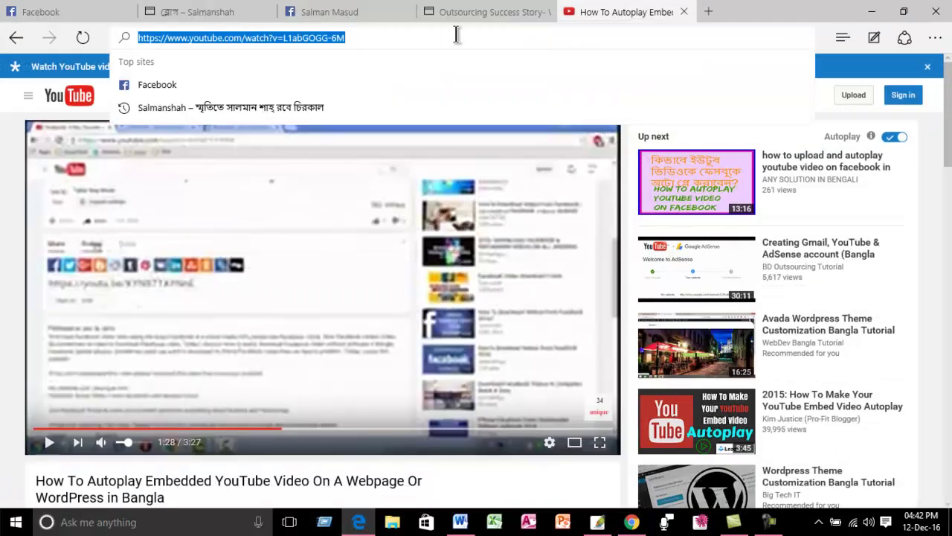
{"action": "scroll", "coordinate": [116, 373], "scroll_direction": "down", "scroll_amount": 2}
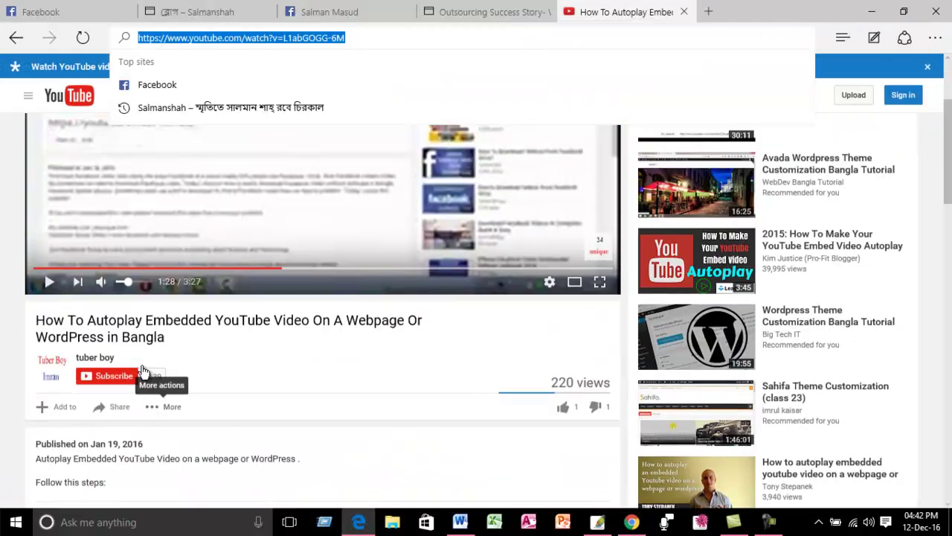
{"action": "scroll", "coordinate": [239, 136], "scroll_direction": "up", "scroll_amount": 1}
{"action": "scroll", "coordinate": [139, 446], "scroll_direction": "down", "scroll_amount": 2}
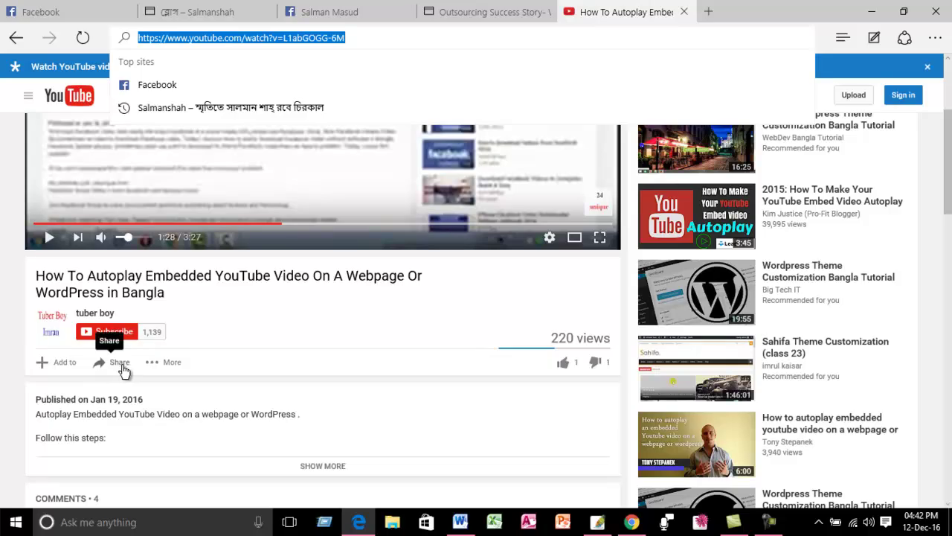
{"action": "left_click", "coordinate": [105, 364]}
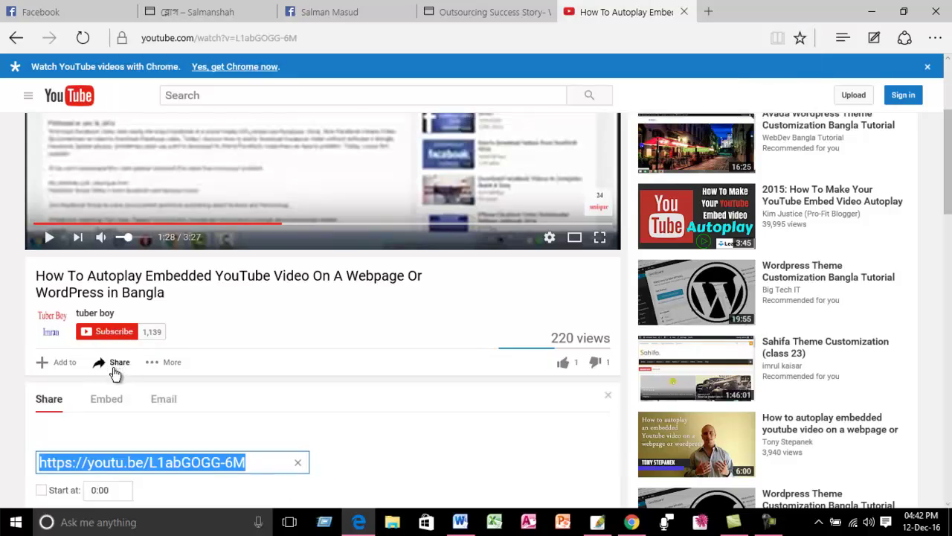